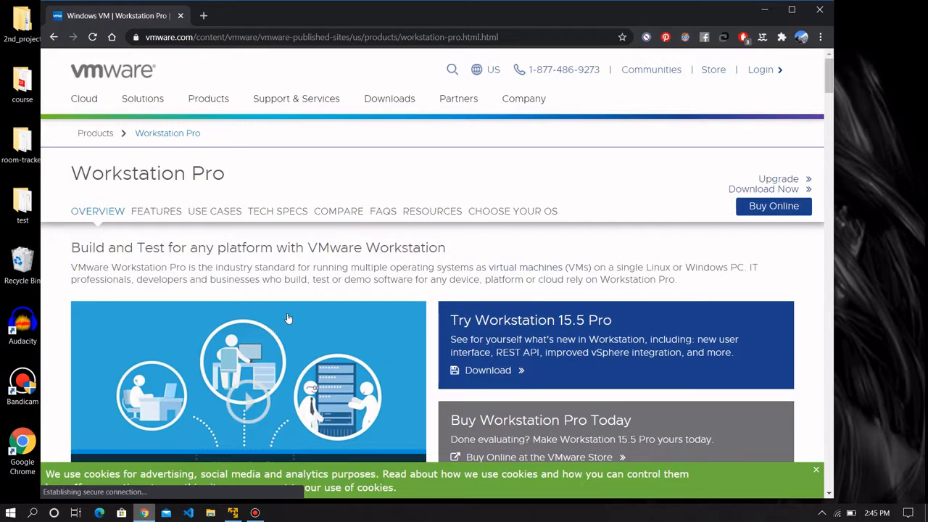
Step: Minimize the browser showing the Workstation Pro page and switch to VMware Workstation 15 Player
{"action": "scroll", "coordinate": [297, 307], "scroll_direction": "down", "scroll_amount": 3}
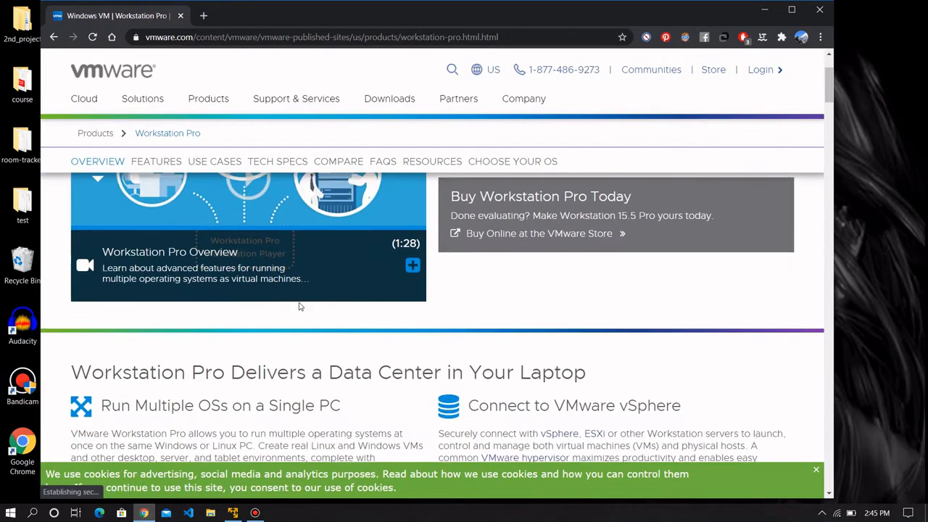
{"action": "scroll", "coordinate": [300, 307], "scroll_direction": "up", "scroll_amount": 3}
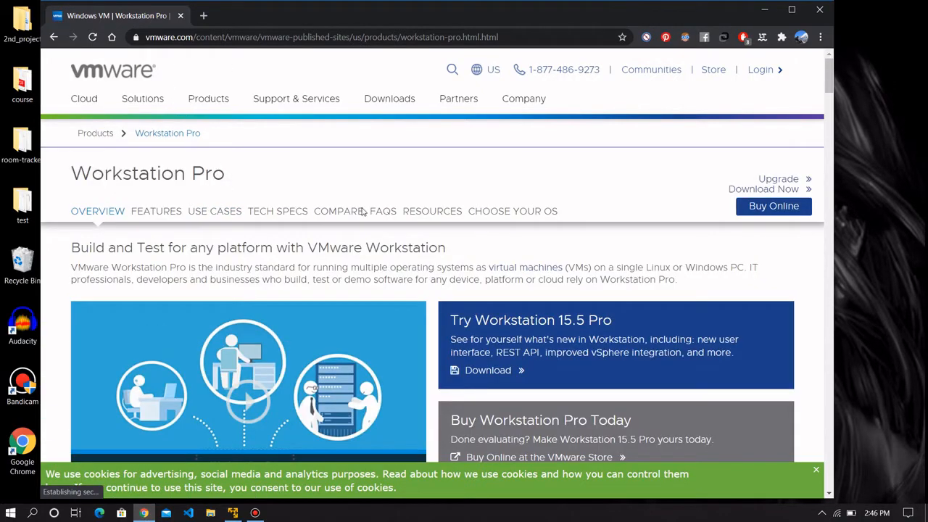
{"action": "left_click", "coordinate": [764, 10]}
{"action": "left_click", "coordinate": [232, 512]}
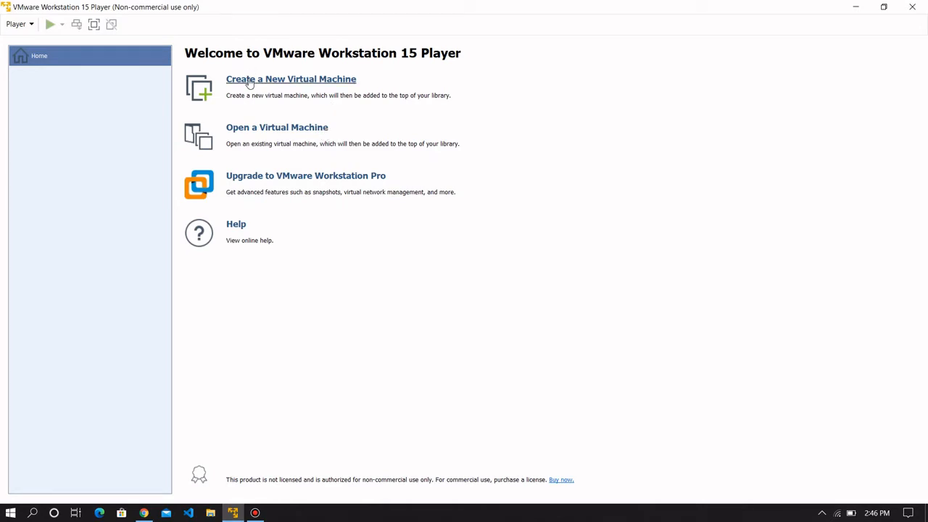
Step: Start a new virtual machine with D:\iso\Parrot-security-4.6_amd64 (1).iso as its installer disc image
{"action": "left_click", "coordinate": [249, 80]}
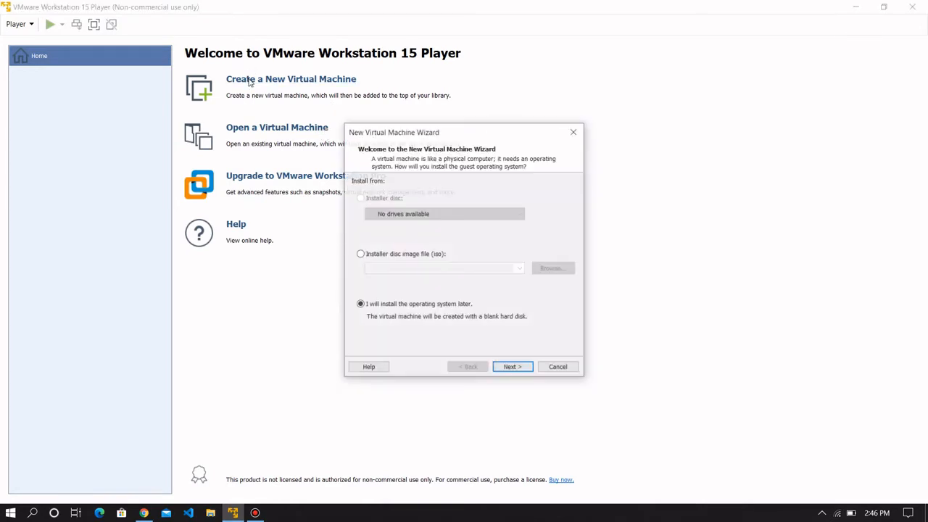
{"action": "left_click", "coordinate": [360, 255]}
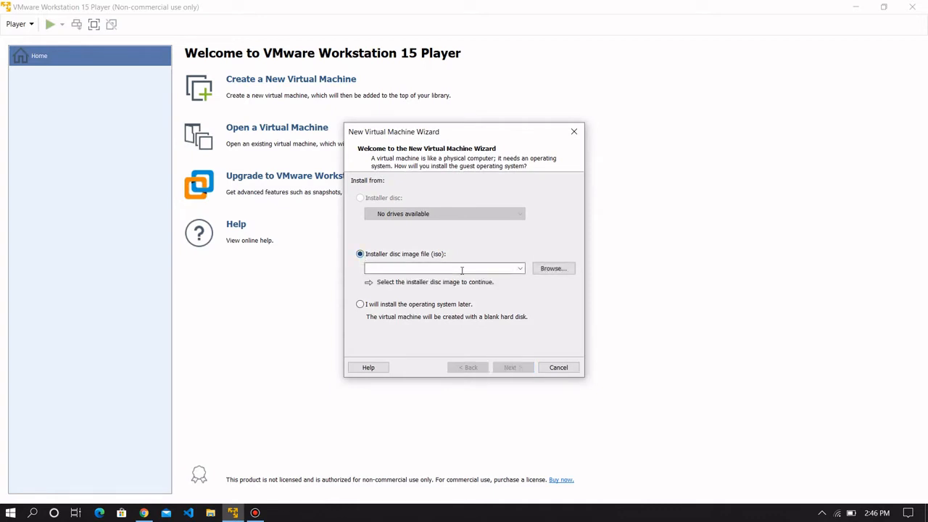
{"action": "left_click", "coordinate": [553, 269]}
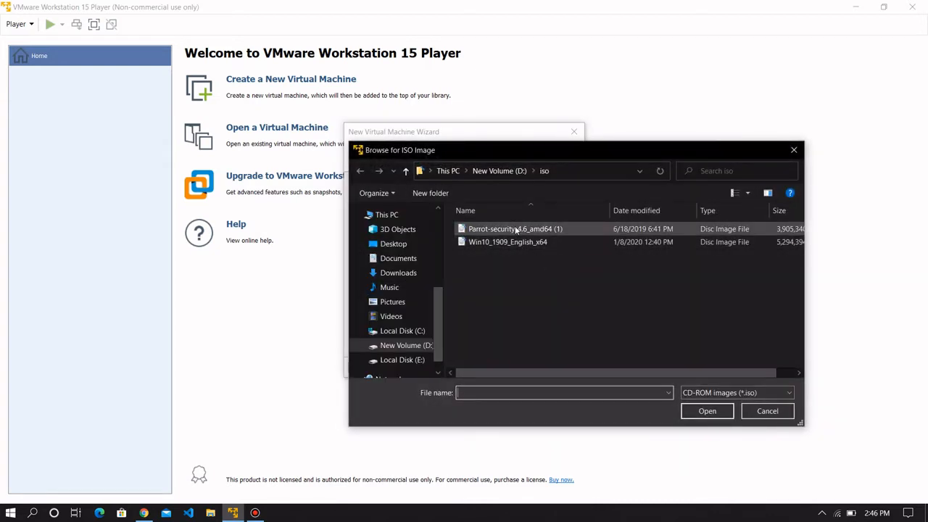
{"action": "left_click", "coordinate": [516, 229]}
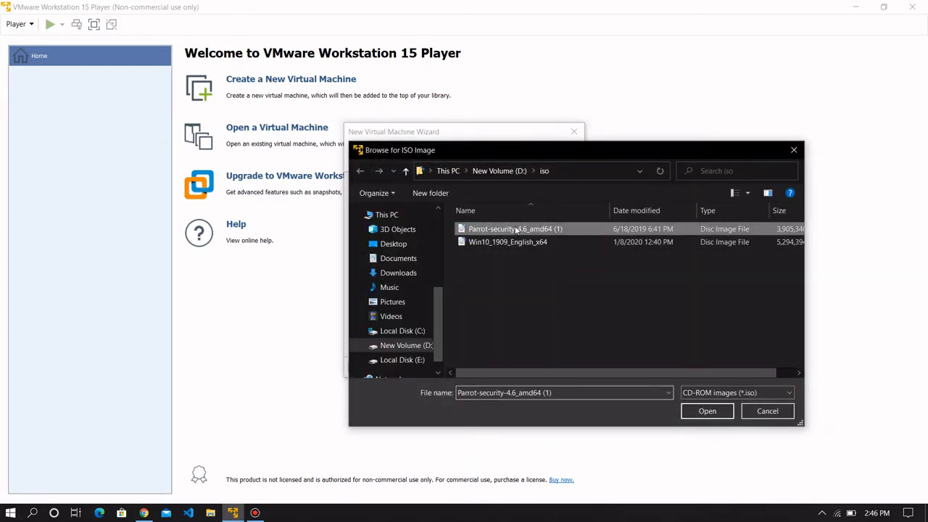
{"action": "left_click", "coordinate": [707, 411]}
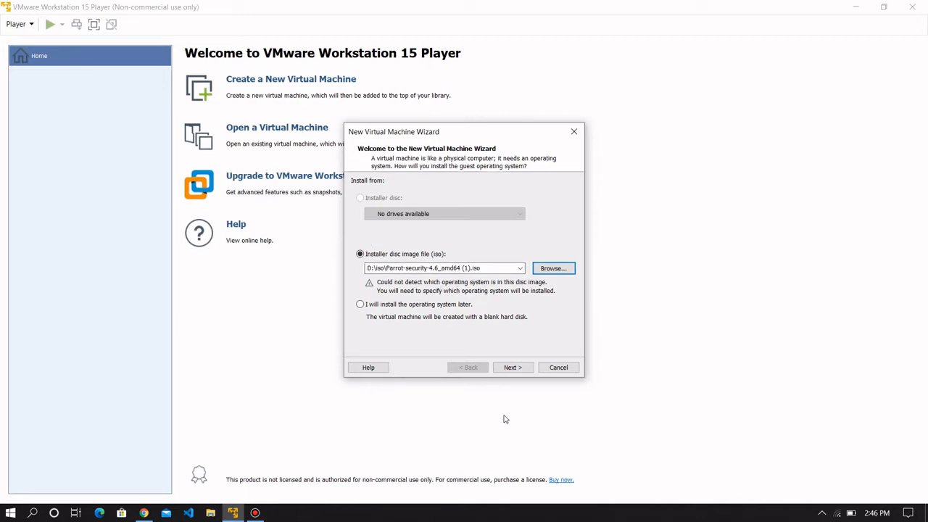
Step: Set the guest operating system to Linux, version Debian 10.x 64-bit
{"action": "left_click", "coordinate": [517, 367]}
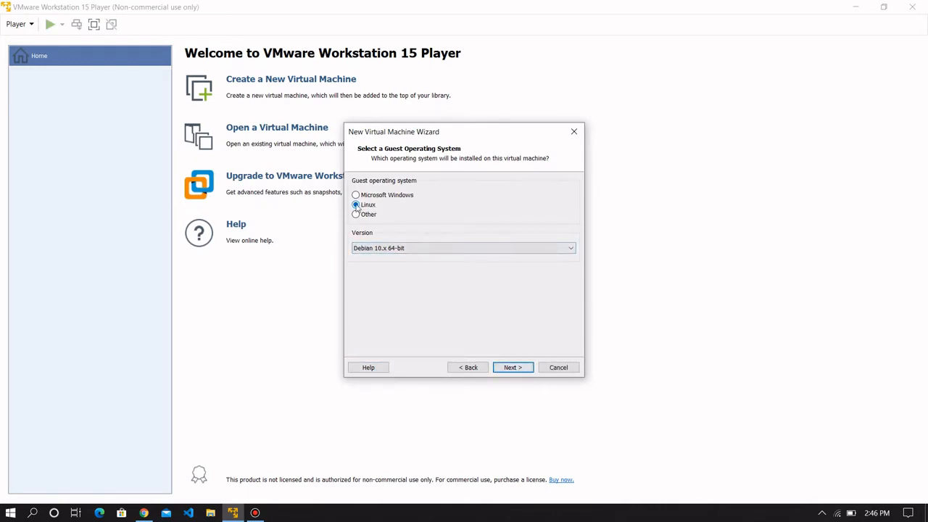
{"action": "left_click", "coordinate": [385, 251]}
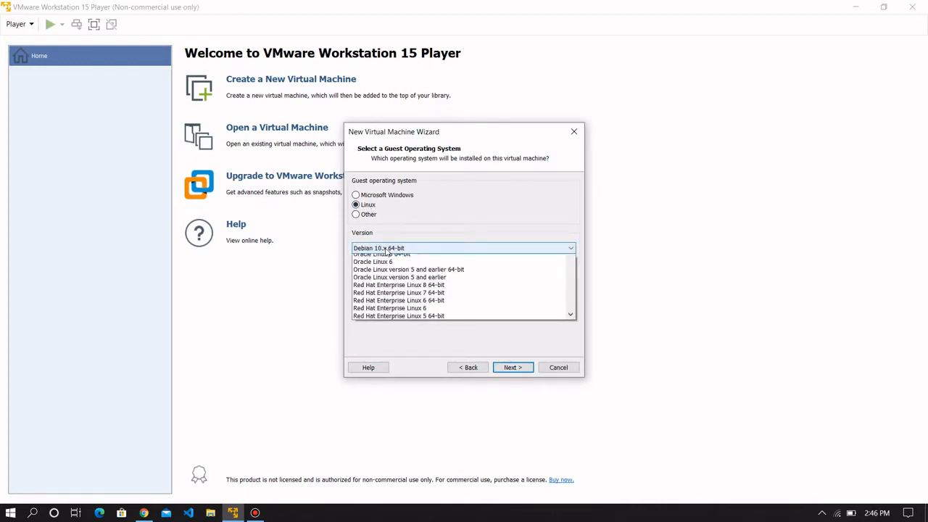
{"action": "left_click", "coordinate": [387, 256]}
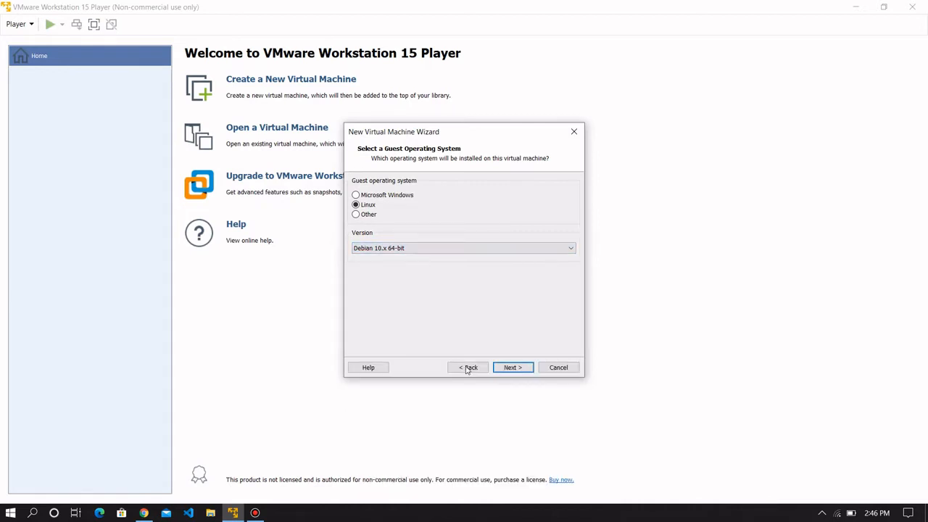
{"action": "left_click", "coordinate": [511, 367]}
Step: Accept the default machine name and location, and store the 20 GB virtual disk as a single file
{"action": "left_click", "coordinate": [511, 368]}
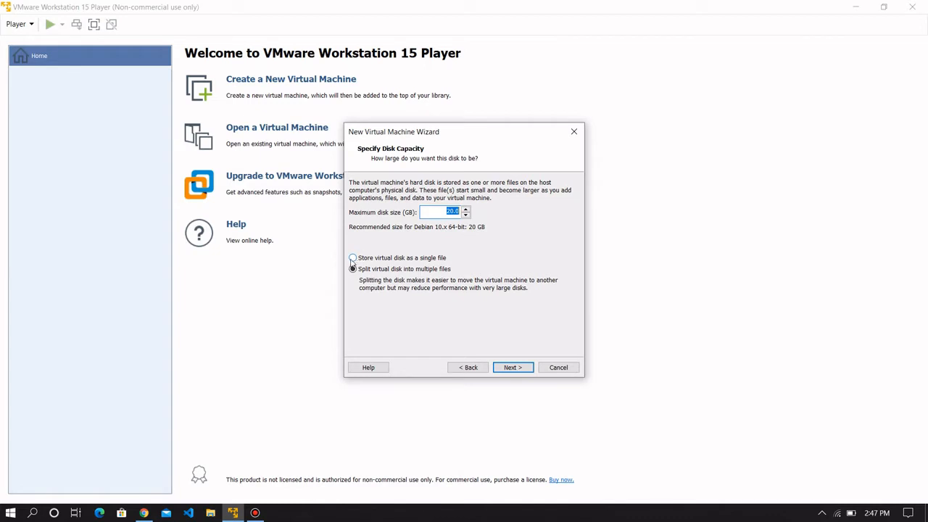
{"action": "left_click", "coordinate": [352, 259]}
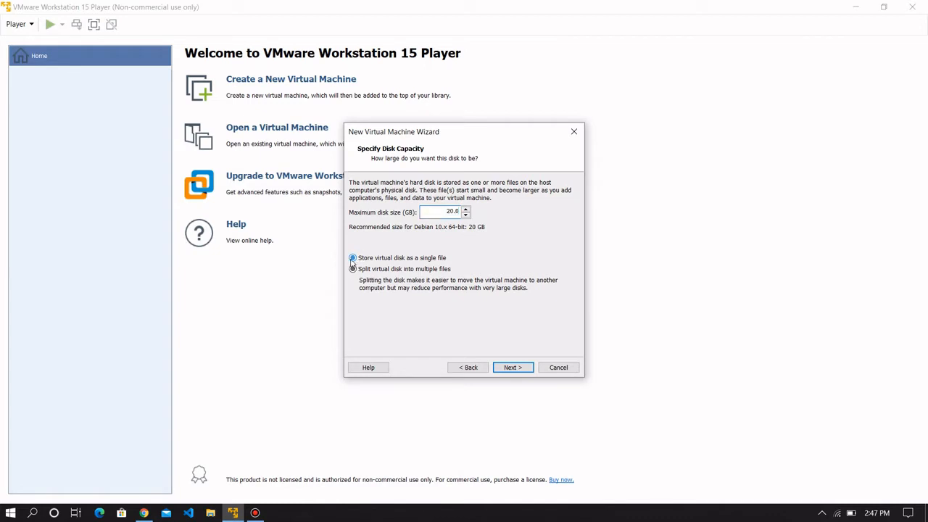
{"action": "left_click", "coordinate": [511, 368]}
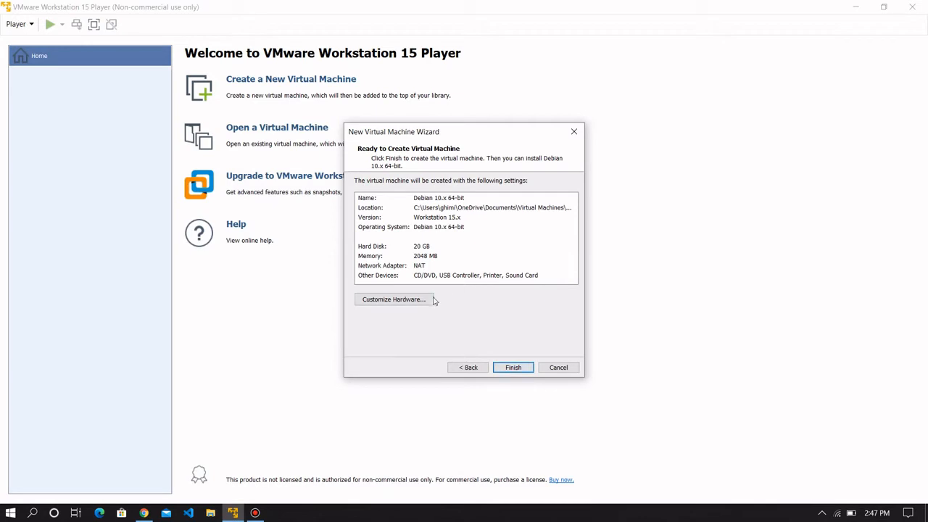
Step: Customize the virtual machine's hardware to use 2 processor cores
{"action": "left_click", "coordinate": [406, 305]}
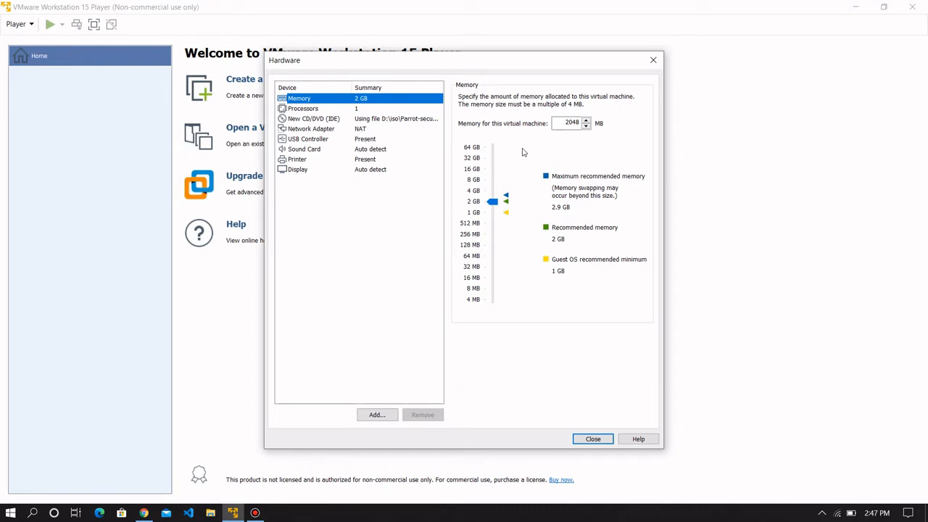
{"action": "left_click", "coordinate": [382, 110]}
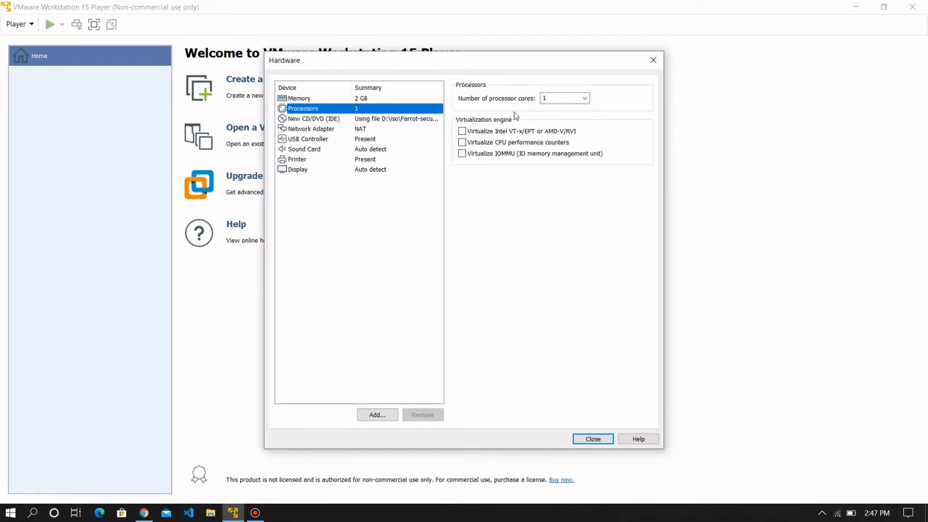
{"action": "left_click", "coordinate": [566, 100]}
{"action": "type", "text": "2"}
Step: Set the network adapter to Bridged and enable Show all USB input devices for the USB controller
{"action": "left_click", "coordinate": [371, 120]}
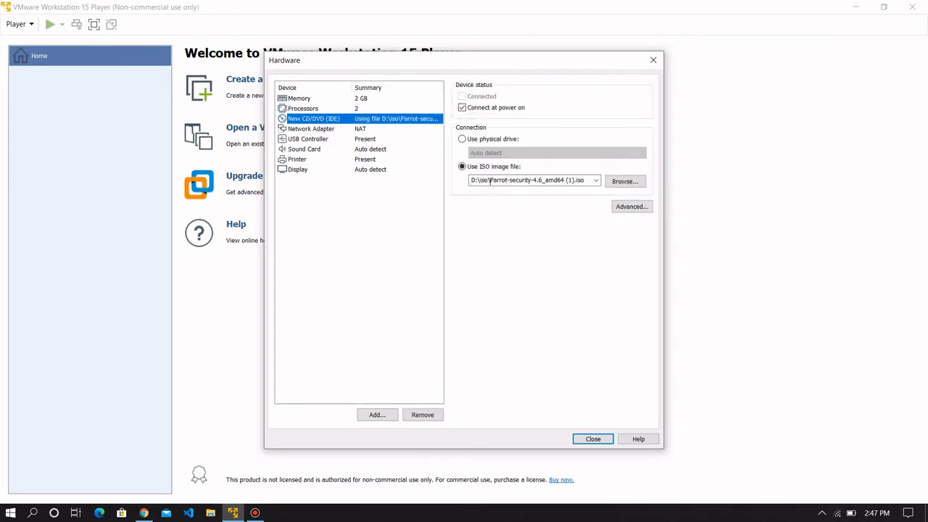
{"action": "left_click", "coordinate": [345, 130]}
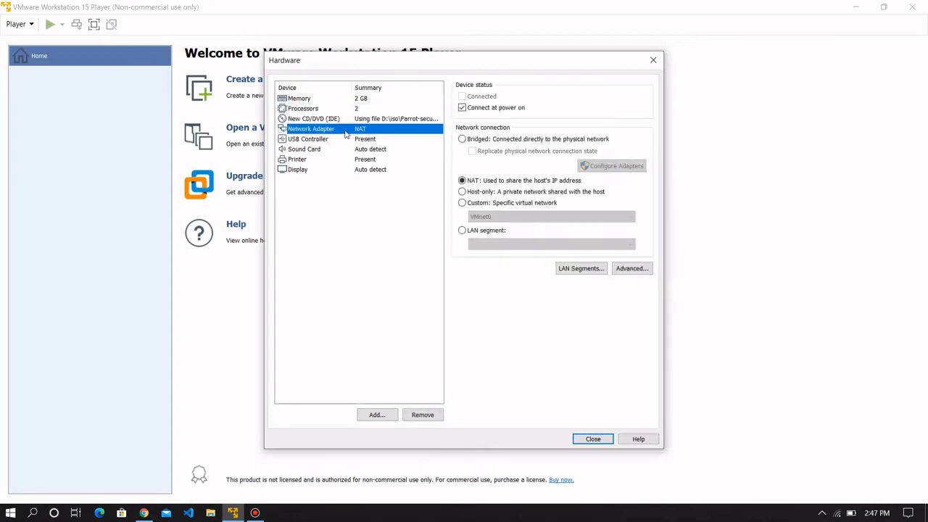
{"action": "left_click", "coordinate": [461, 141]}
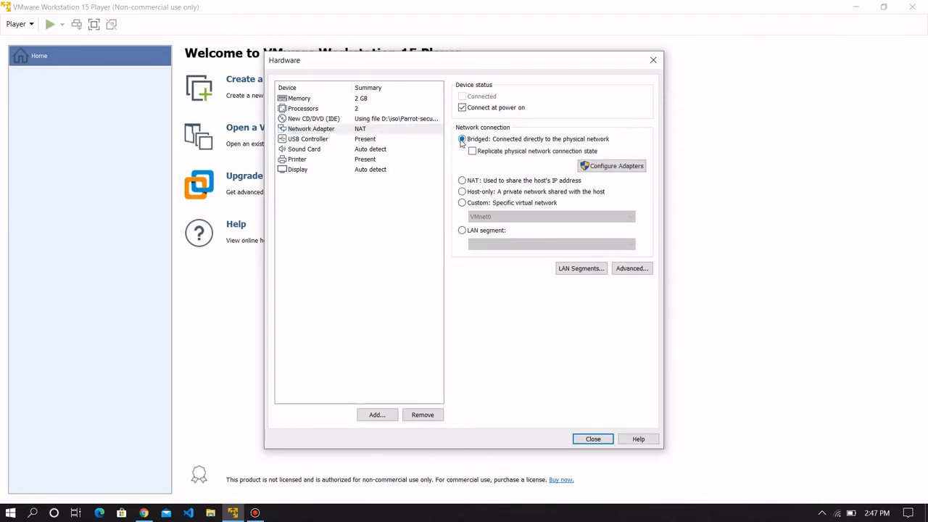
{"action": "left_click", "coordinate": [390, 139]}
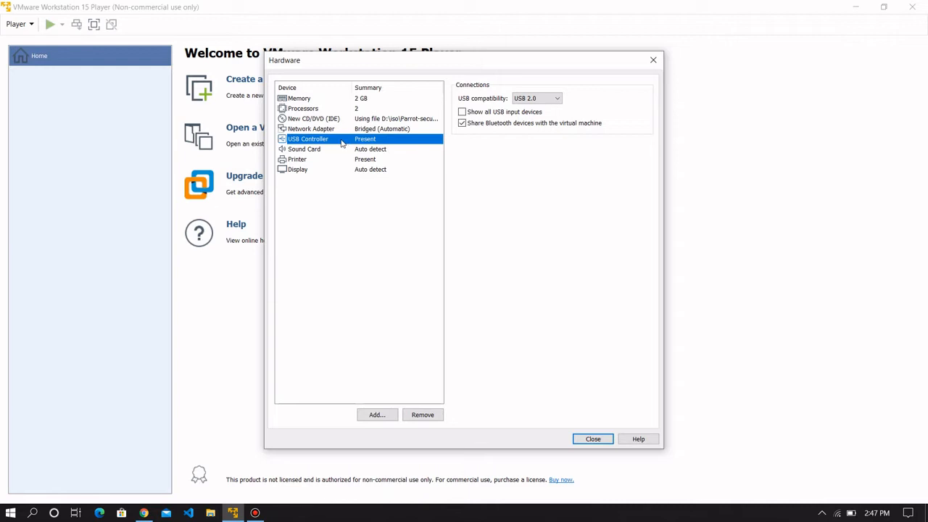
{"action": "left_click", "coordinate": [461, 113]}
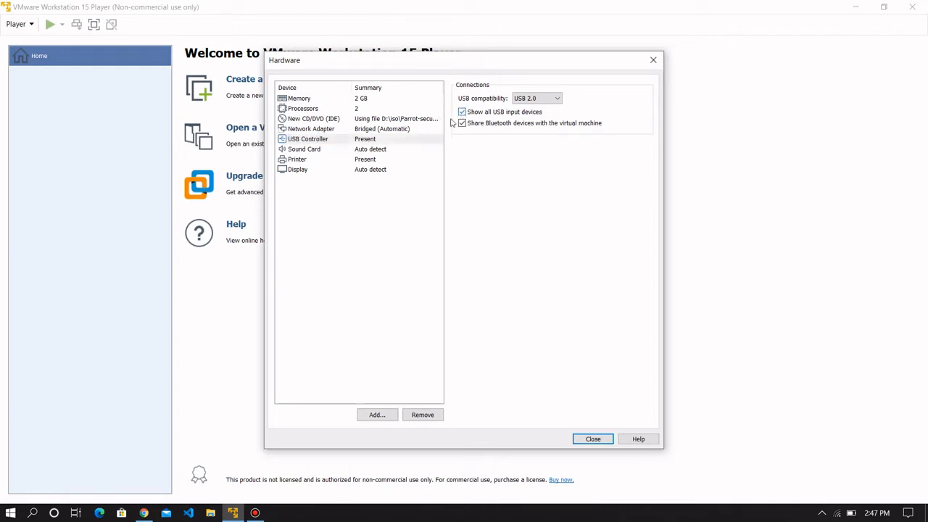
Step: Check the sound card, printer and display settings, close the hardware configuration and finish creating the virtual machine
{"action": "left_click", "coordinate": [364, 151]}
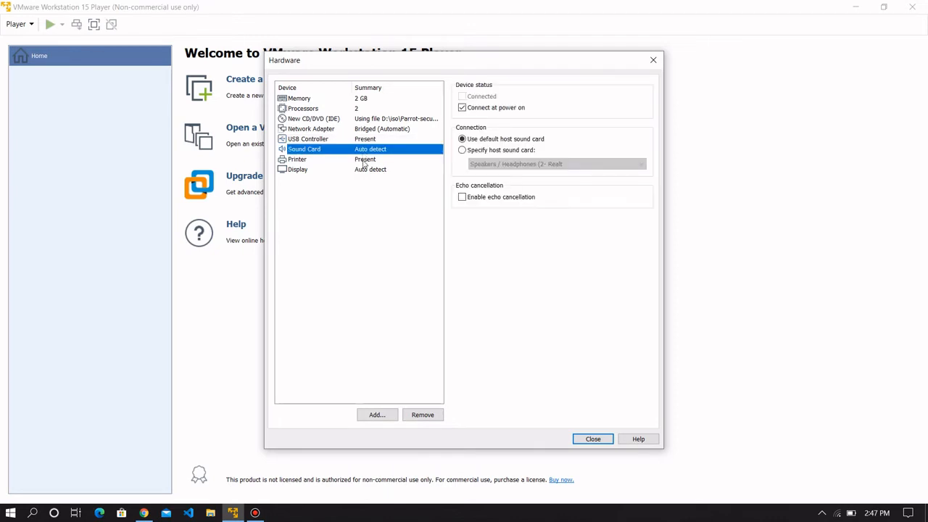
{"action": "left_click", "coordinate": [365, 160]}
{"action": "left_click", "coordinate": [366, 170]}
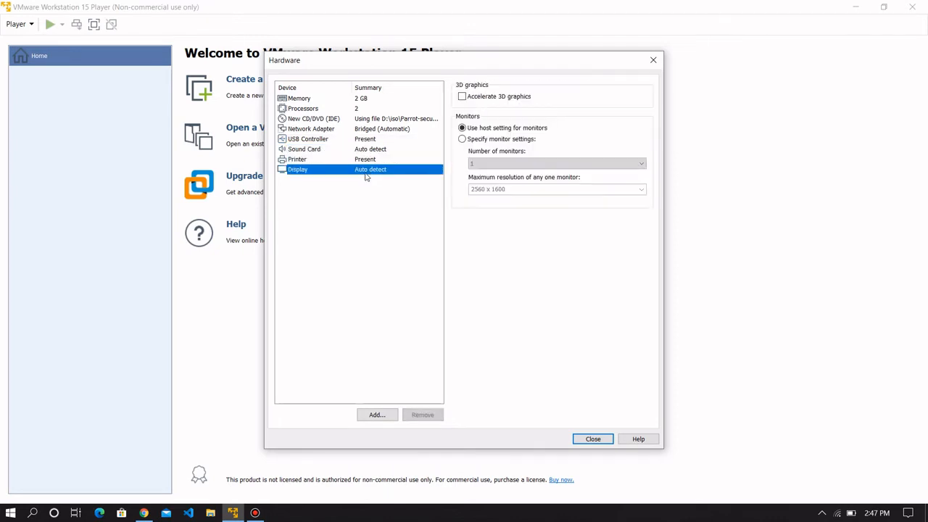
{"action": "left_click", "coordinate": [593, 439]}
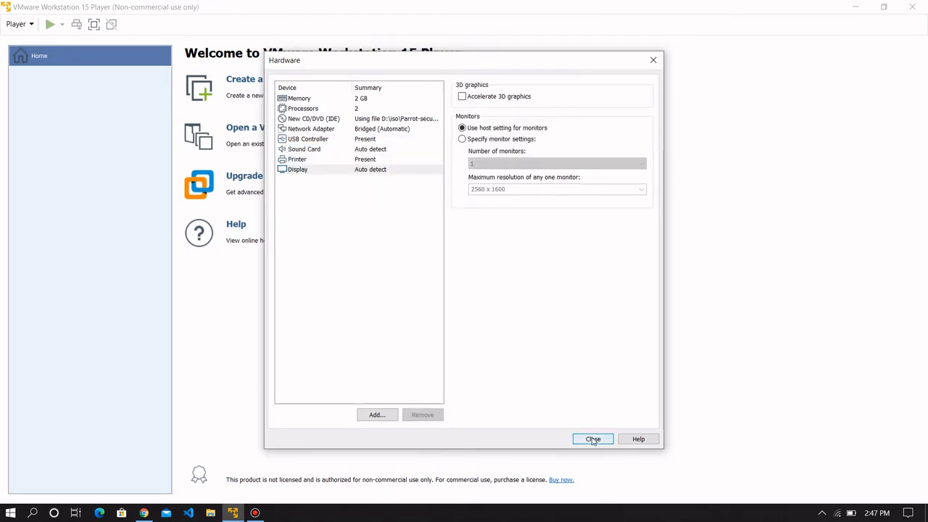
{"action": "left_click", "coordinate": [512, 370]}
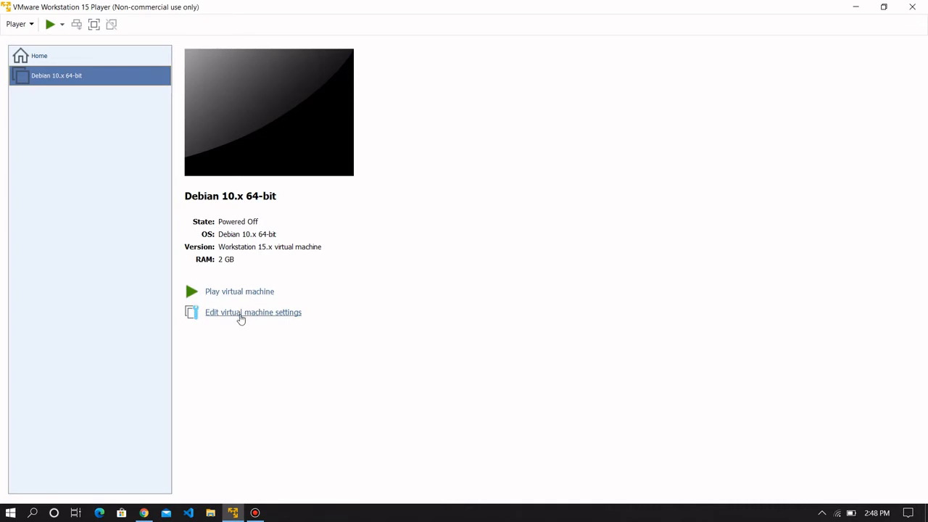
Step: Review the settings of the Debian 10.x 64-bit virtual machine without changing them, and power it on
{"action": "left_click", "coordinate": [241, 313]}
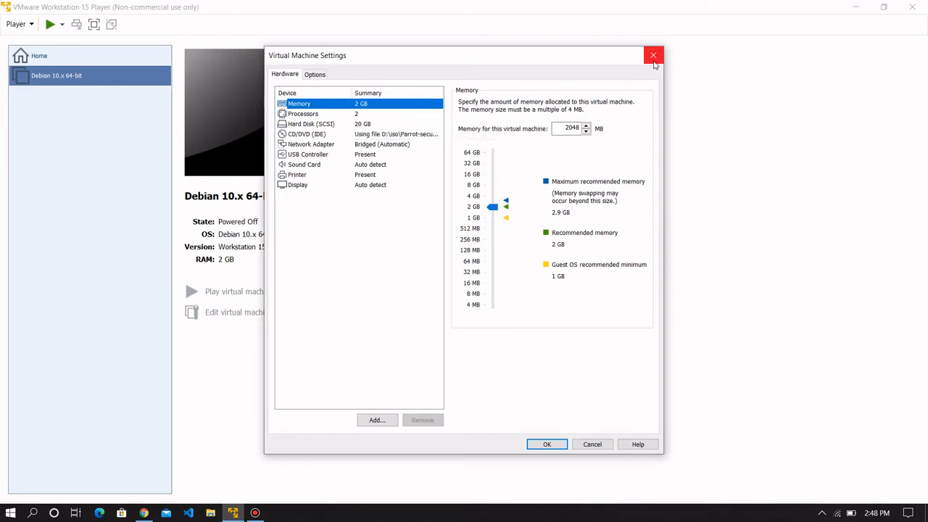
{"action": "left_click", "coordinate": [653, 61]}
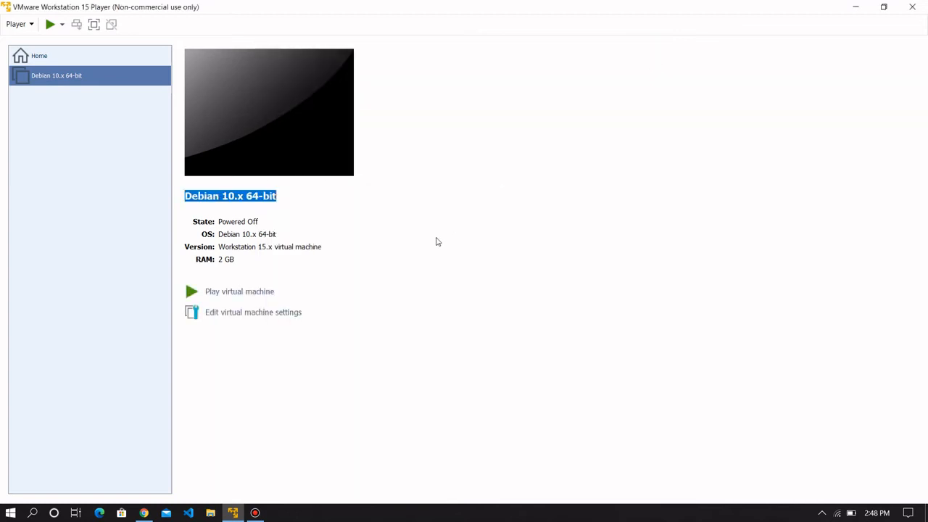
{"action": "left_click", "coordinate": [251, 297]}
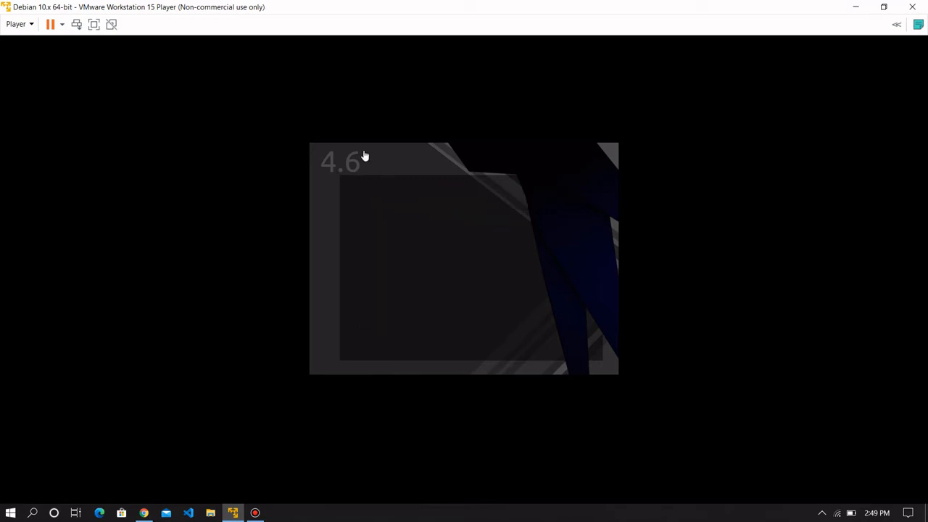
{"action": "left_click", "coordinate": [62, 25]}
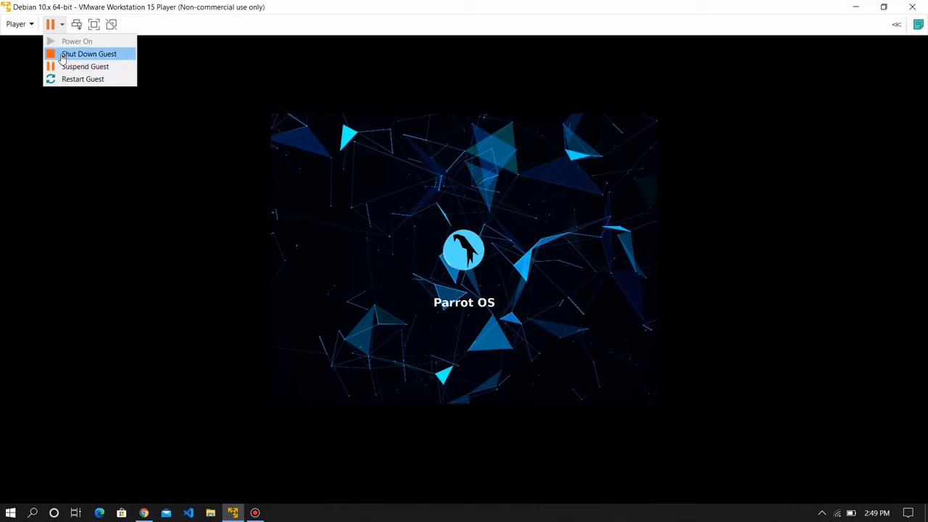
{"action": "left_click", "coordinate": [28, 26]}
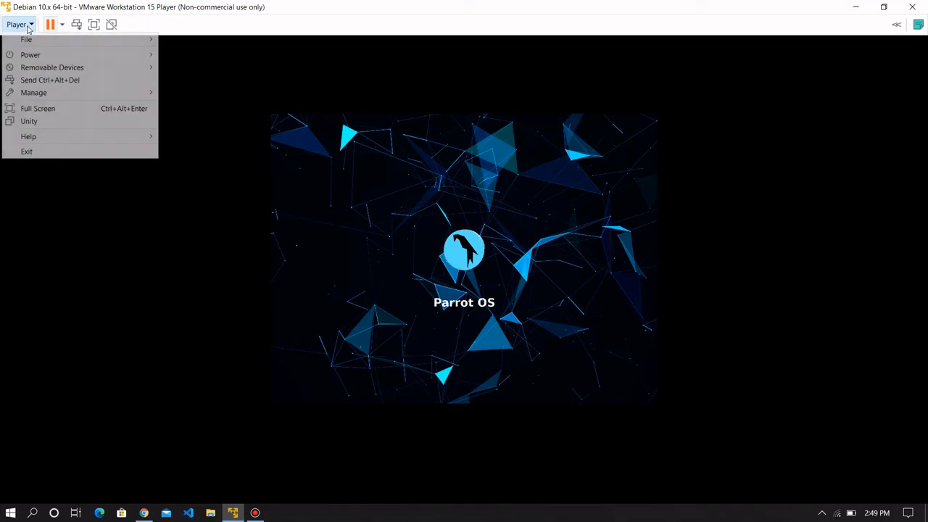
{"action": "mouse_move", "coordinate": [31, 53]}
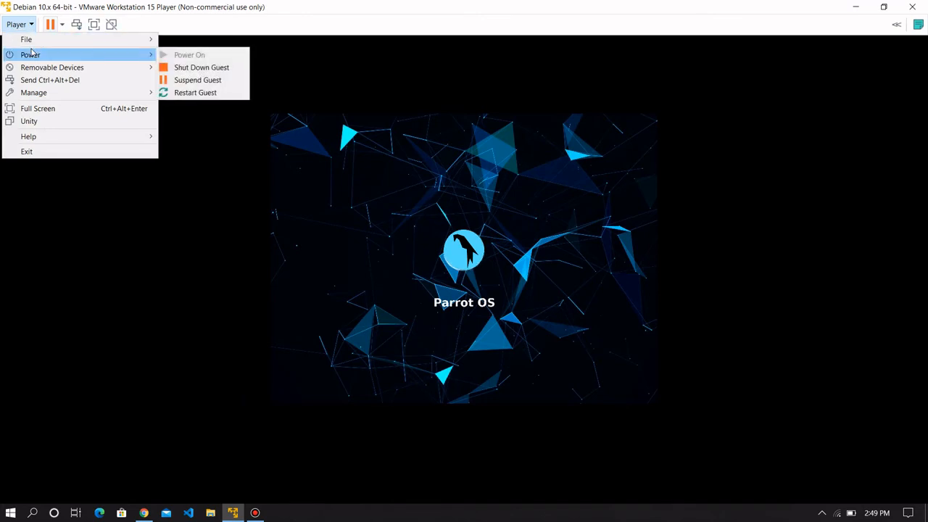
{"action": "mouse_move", "coordinate": [37, 68]}
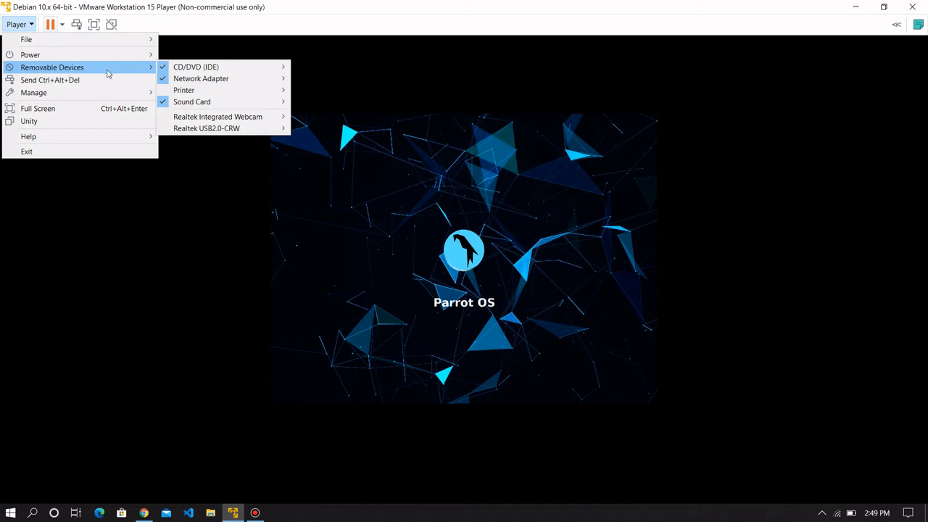
{"action": "mouse_move", "coordinate": [162, 83]}
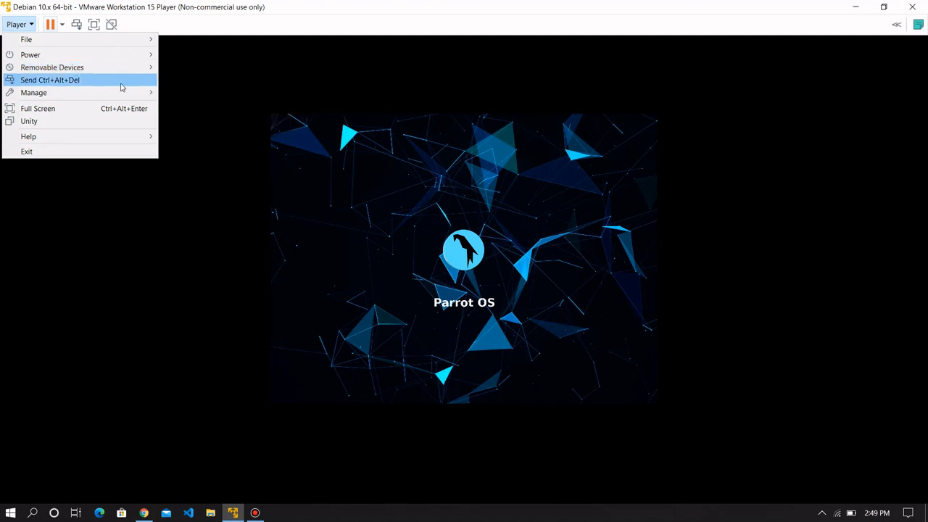
{"action": "mouse_move", "coordinate": [103, 95]}
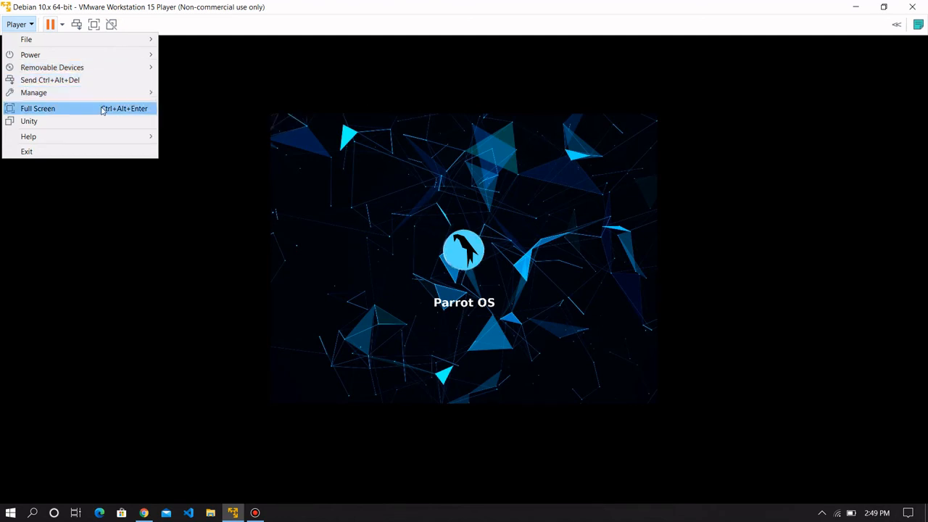
Step: Switch the running Parrot OS virtual machine to full screen
{"action": "left_click", "coordinate": [94, 27]}
{"action": "left_click", "coordinate": [94, 24]}
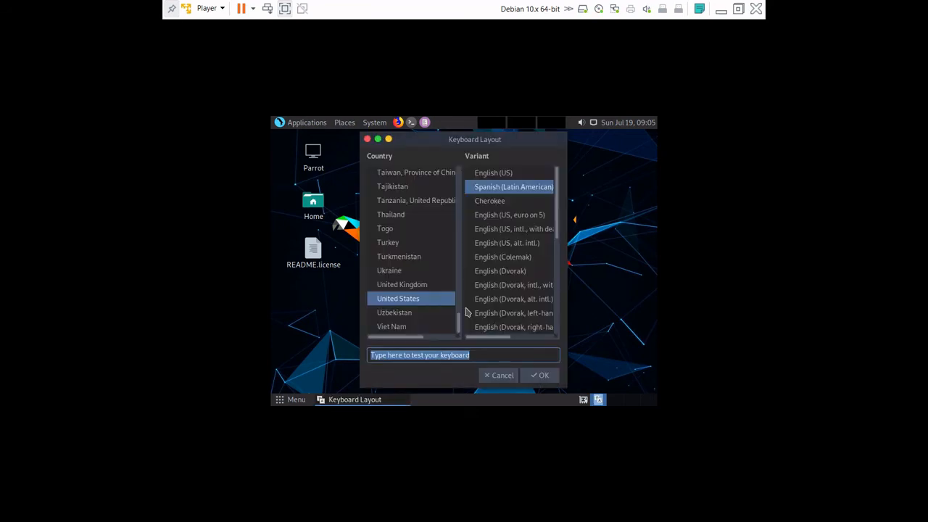
Step: Accept the United States keyboard layout with the Spanish (Latin American) variant, and refit the guest desktop by leaving and re-entering full screen
{"action": "left_click", "coordinate": [536, 376]}
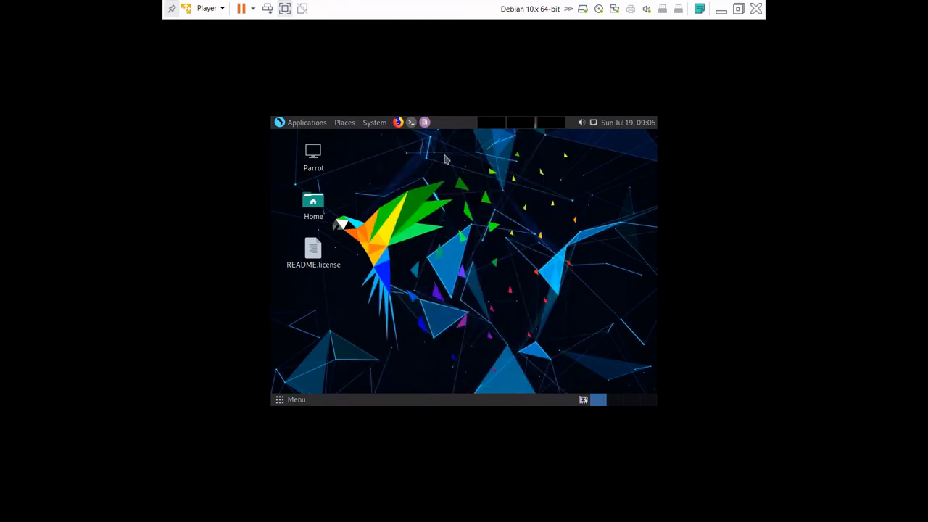
{"action": "left_click", "coordinate": [568, 8]}
{"action": "left_click", "coordinate": [738, 9]}
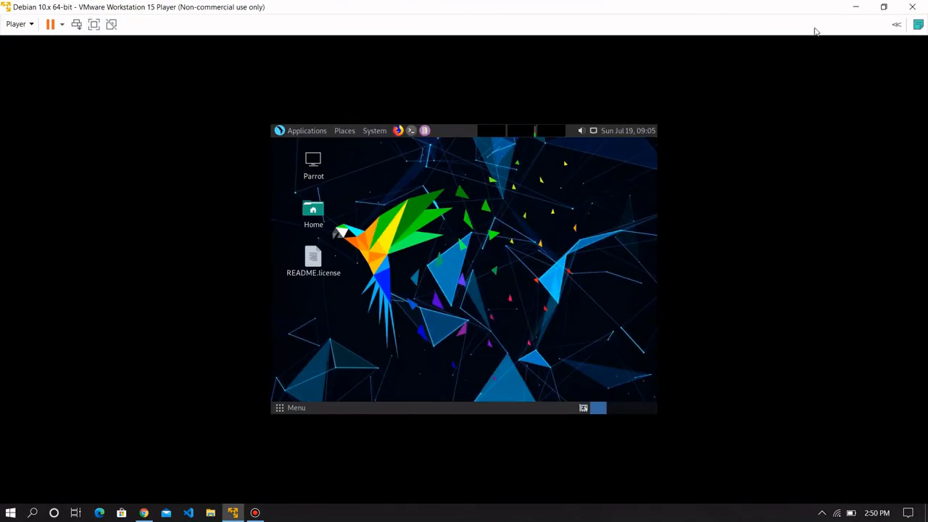
{"action": "left_click", "coordinate": [883, 6]}
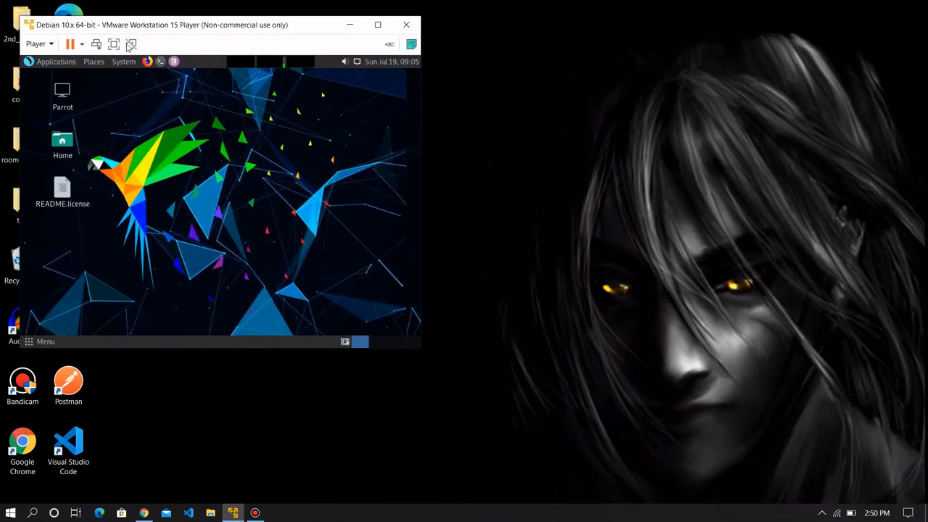
{"action": "left_click", "coordinate": [114, 44]}
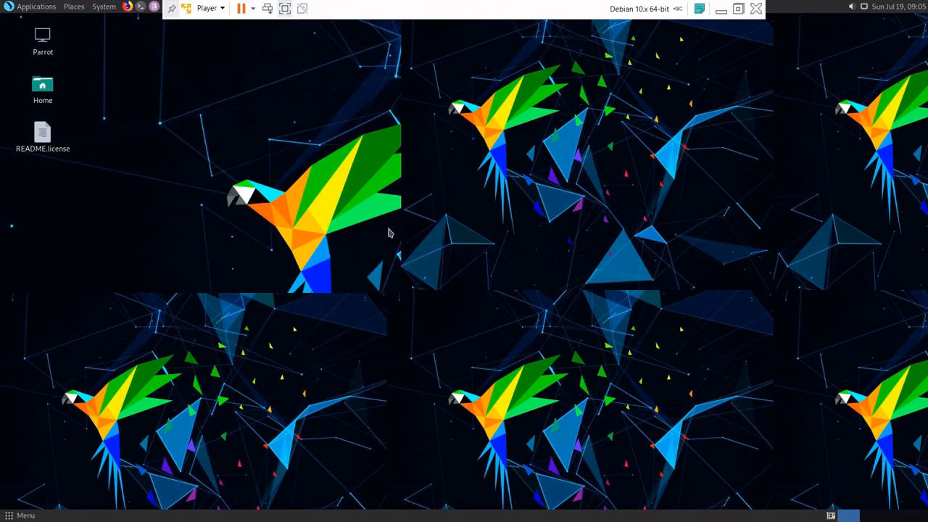
Step: Examine the Parrot OS application categories, including Cryptography and the Parrot security tools under Database Assessment
{"action": "left_click", "coordinate": [37, 7]}
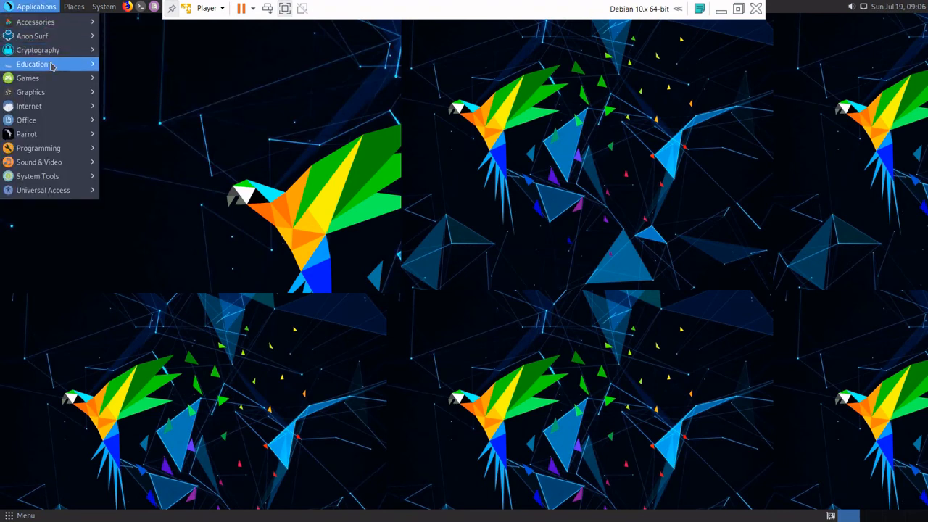
{"action": "left_click", "coordinate": [36, 7]}
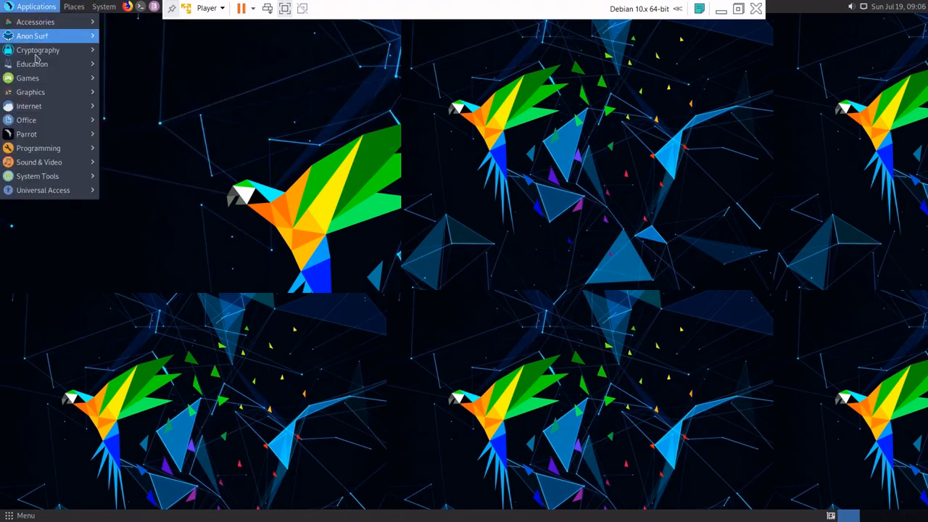
{"action": "mouse_move", "coordinate": [47, 156]}
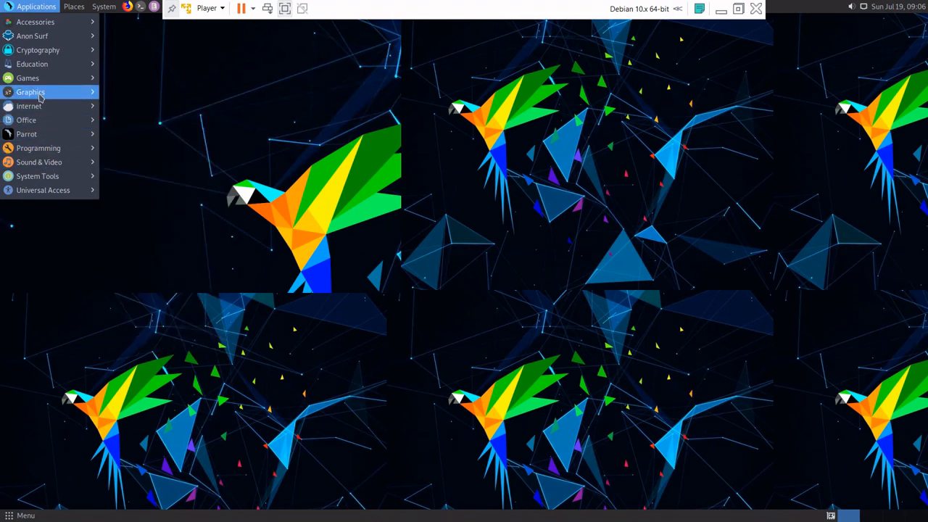
{"action": "mouse_move", "coordinate": [38, 87]}
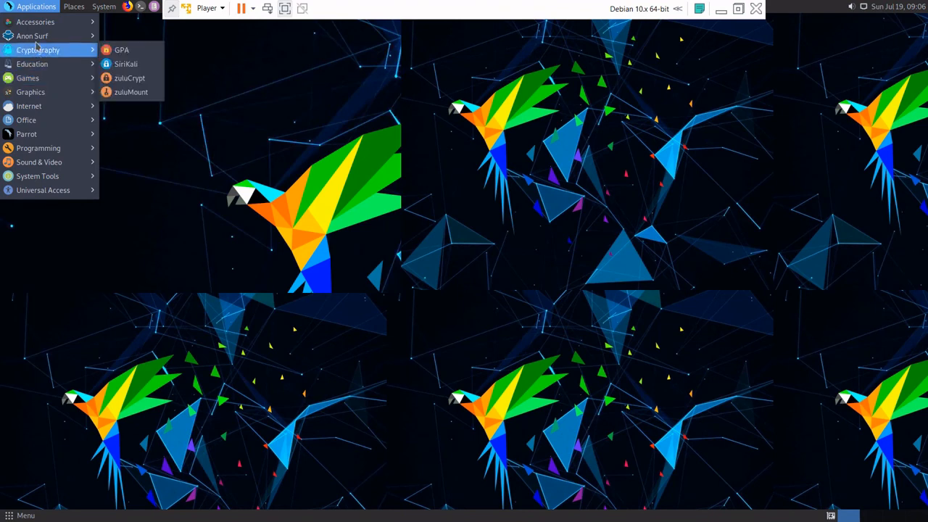
{"action": "mouse_move", "coordinate": [41, 34]}
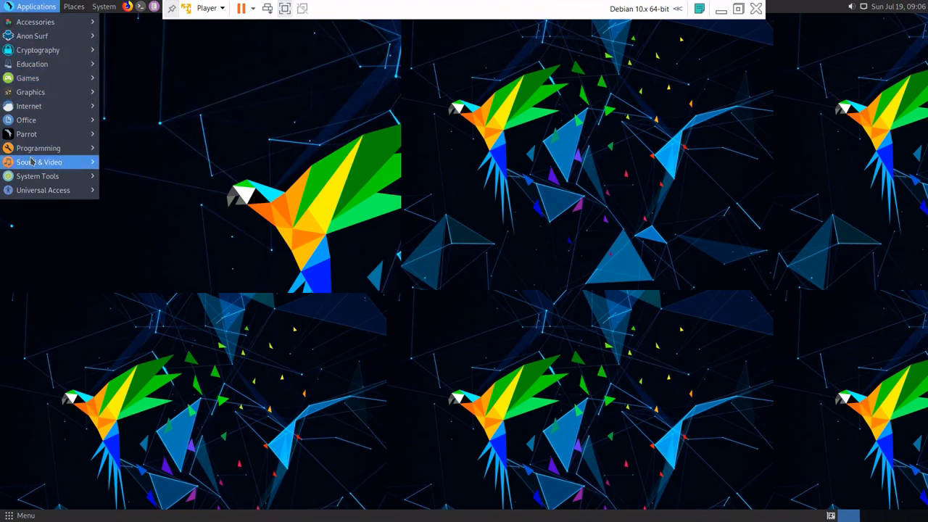
{"action": "mouse_move", "coordinate": [71, 140]}
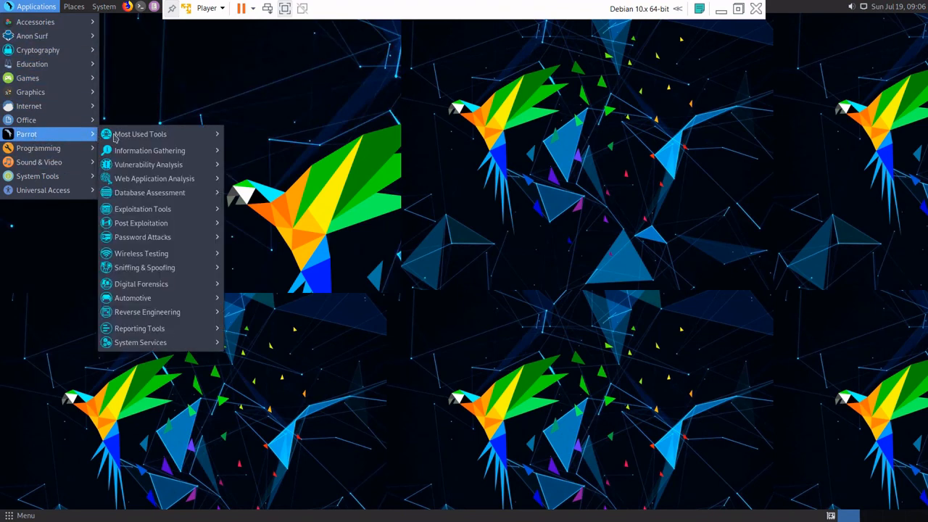
{"action": "mouse_move", "coordinate": [131, 196]}
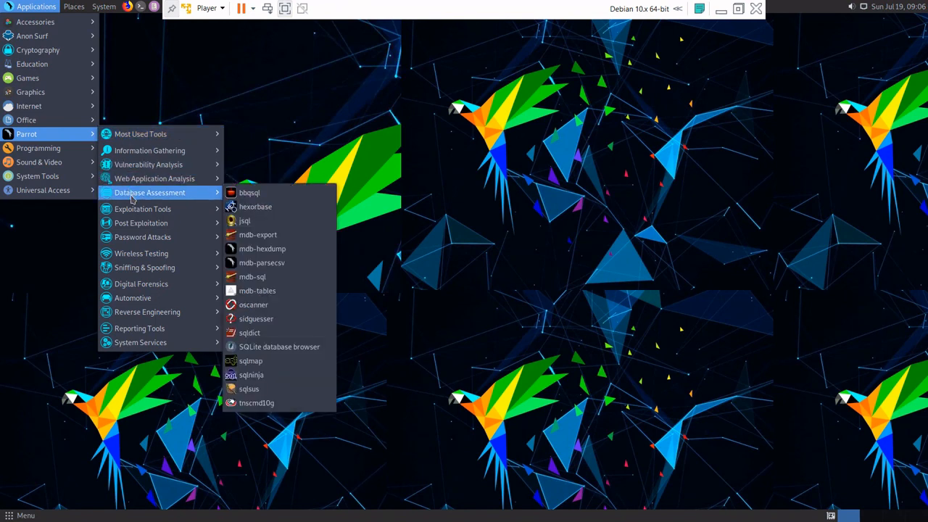
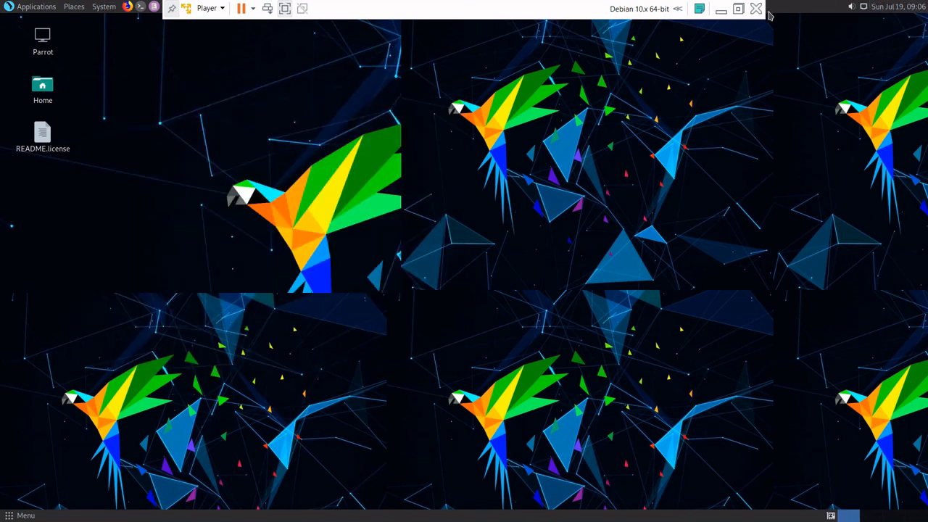
Step: Shut down the Debian 10.x 64-bit guest and confirm powering off the virtual machine
{"action": "left_click", "coordinate": [251, 8]}
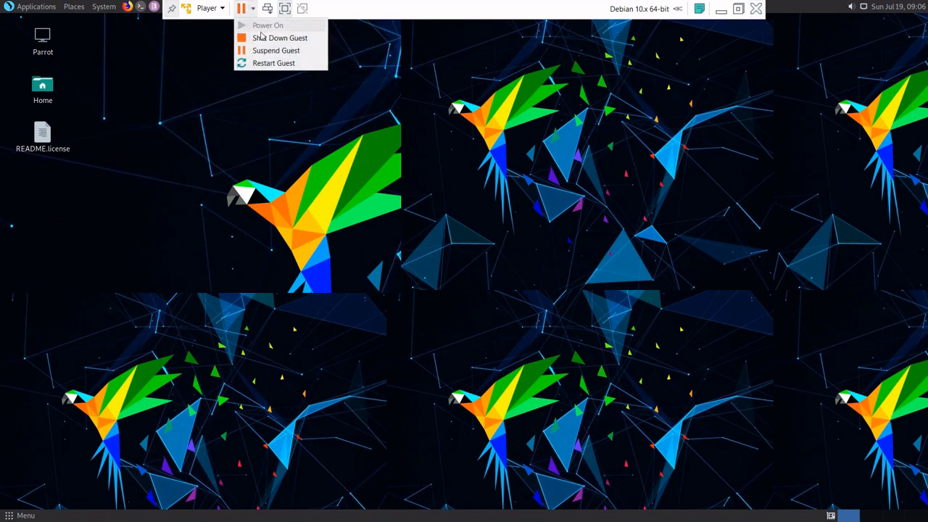
{"action": "left_click", "coordinate": [266, 37]}
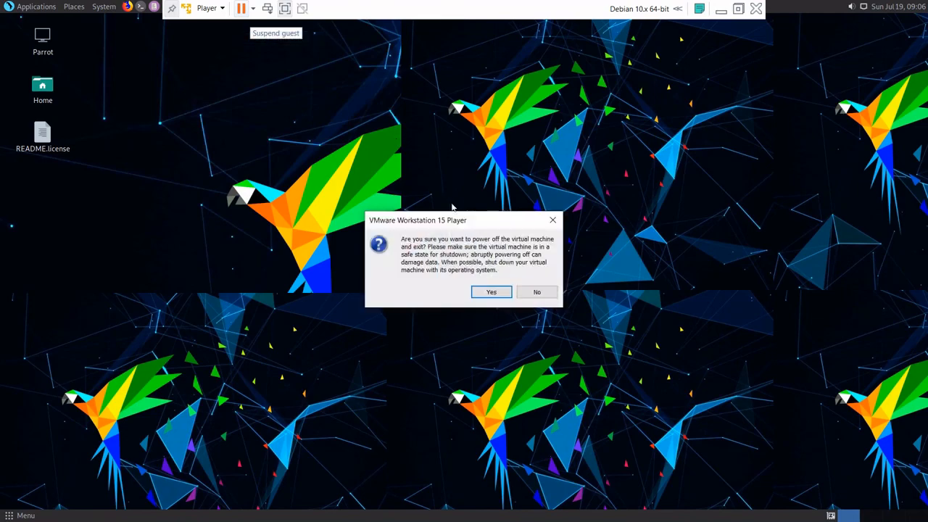
{"action": "left_click", "coordinate": [492, 292]}
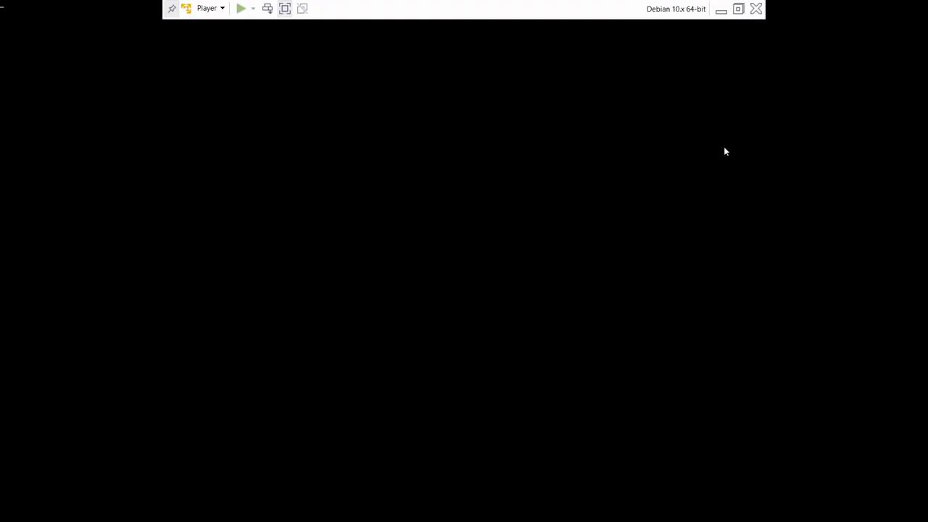